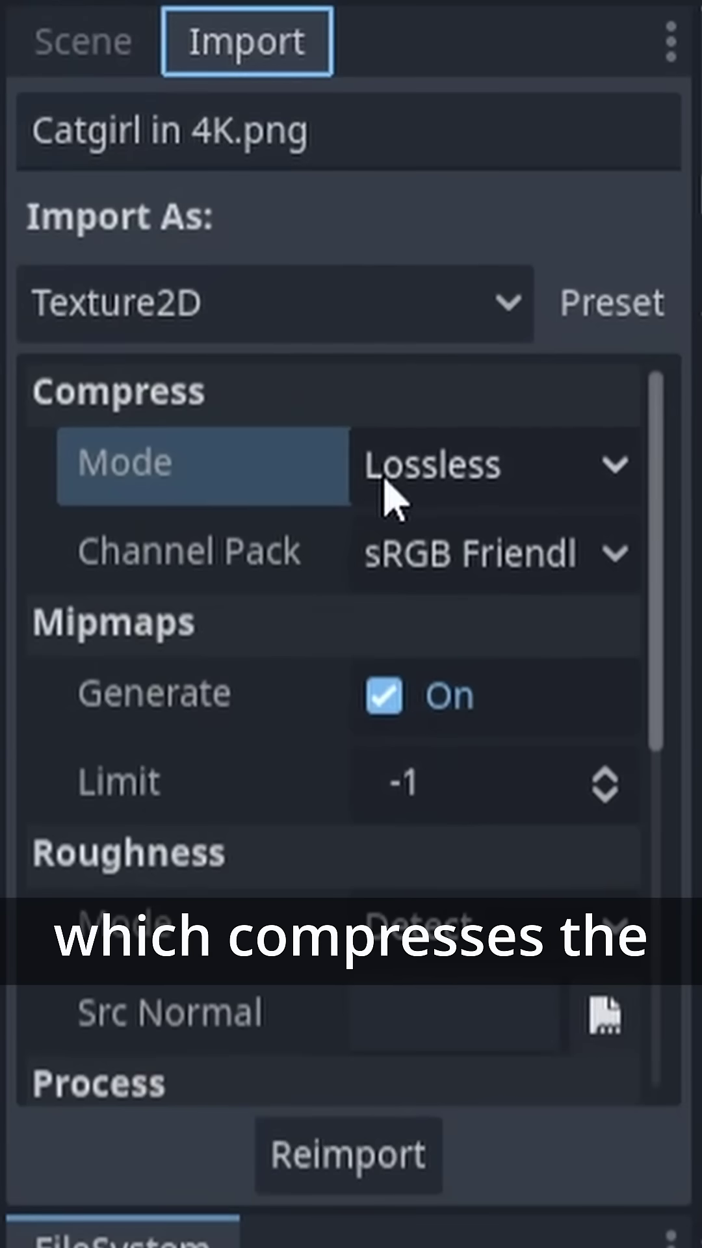
Step: Switch the Catgirl in 4K.png compression mode to Lossy and check the 552.7 MiB total
left_click(520, 478)
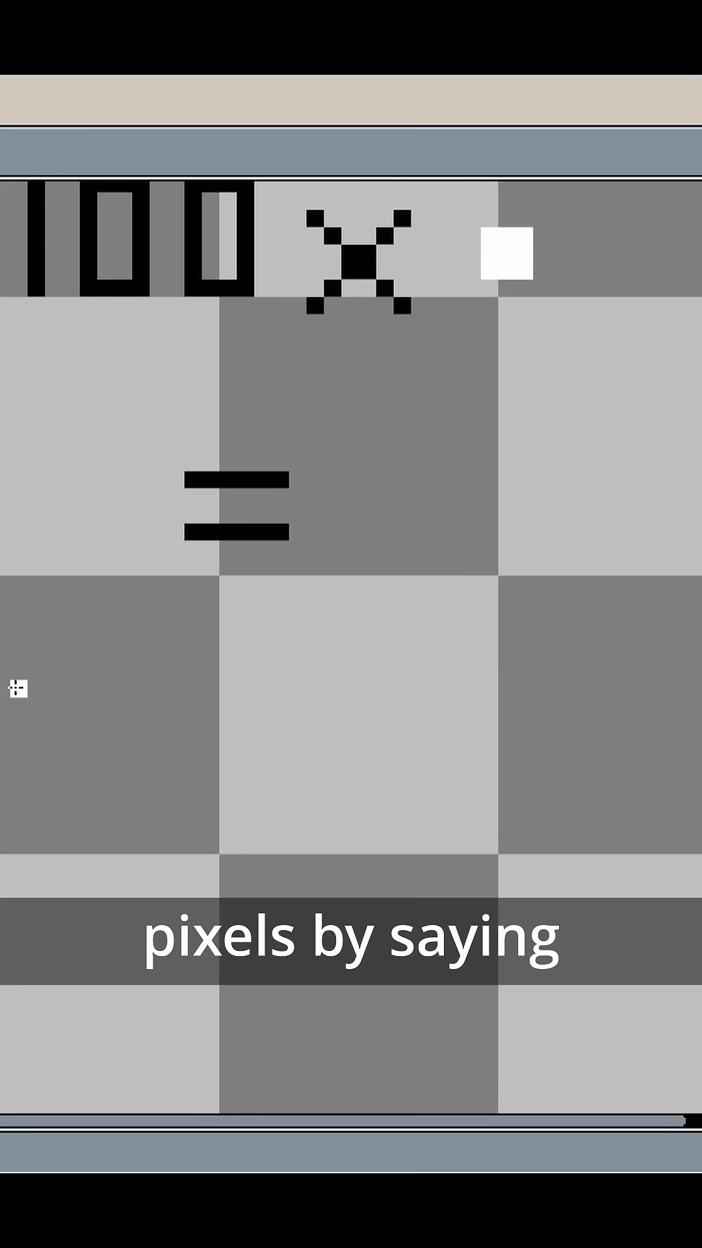
left_click_drag(11, 688, 343, 686)
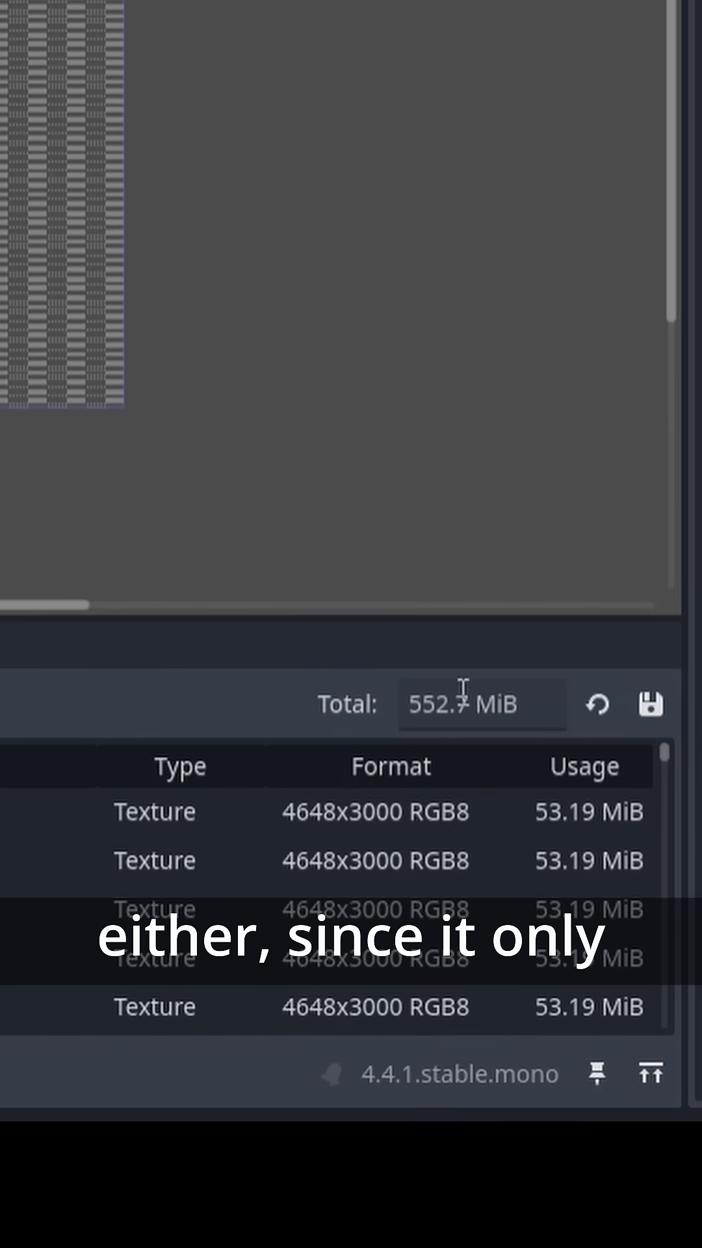
left_click_drag(510, 709, 402, 706)
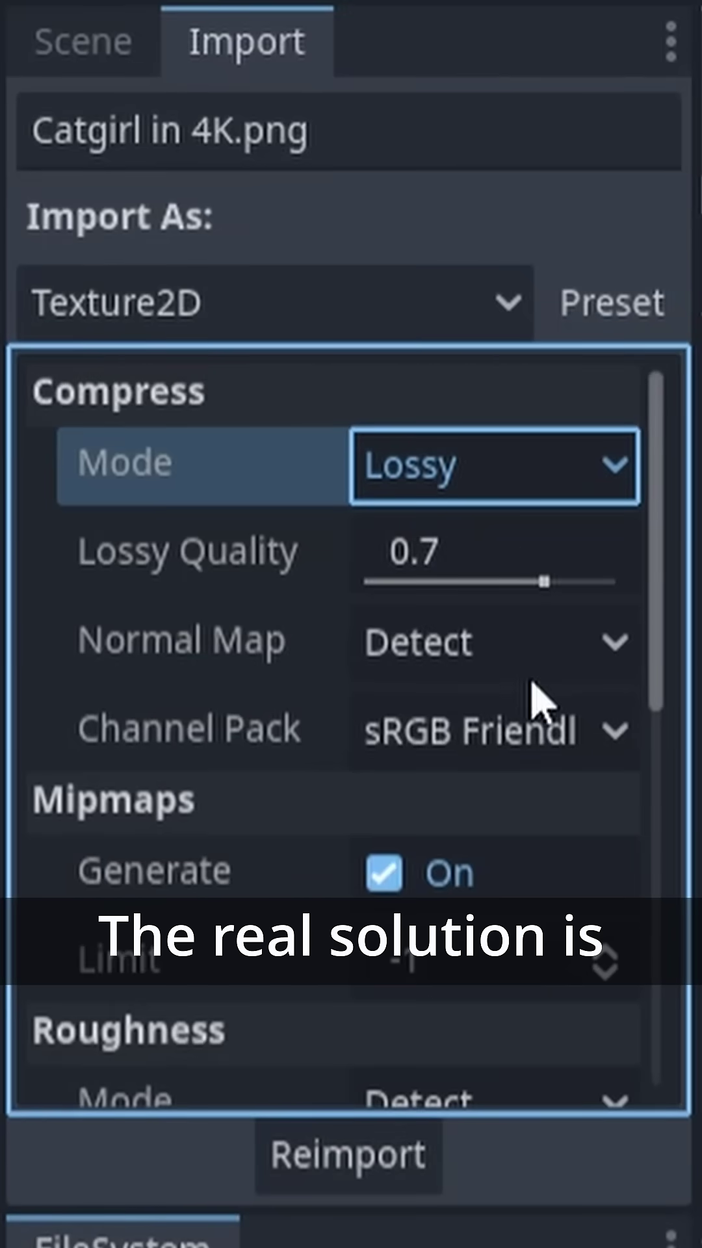
Step: Reimport the catgirl texture as VRAM Compressed, shrinking it to 8.86 MiB
left_click(530, 676)
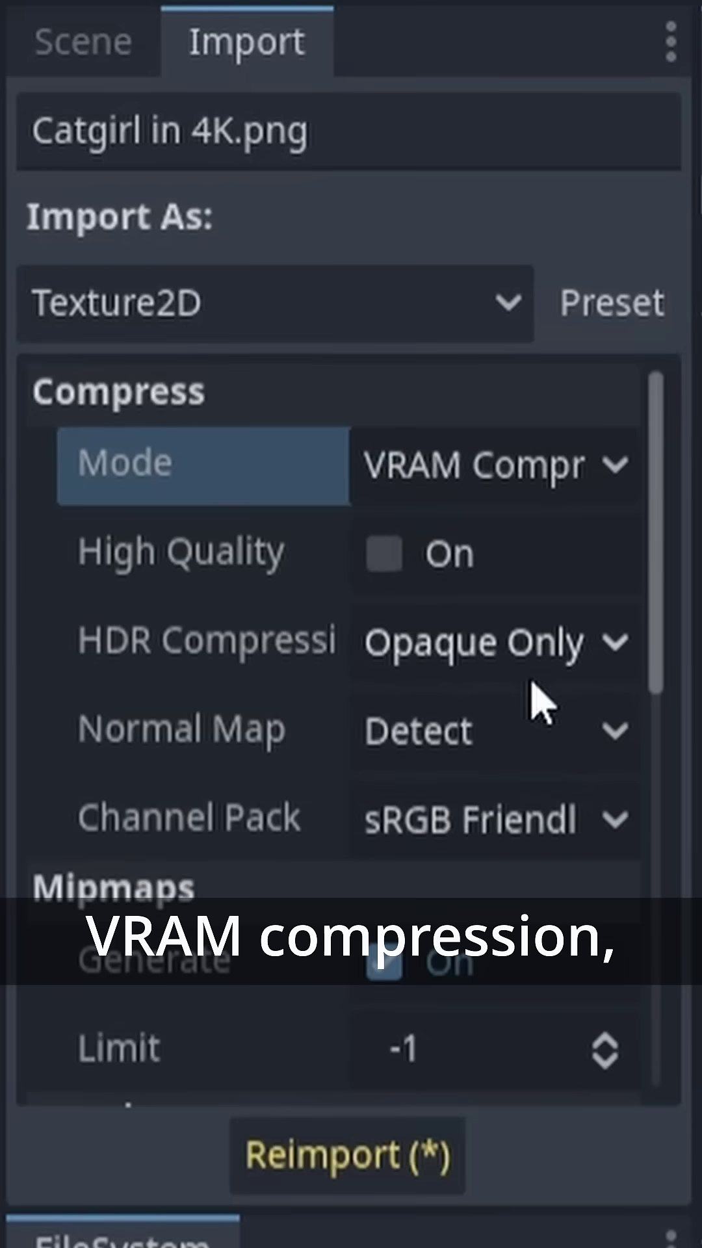
left_click(415, 1165)
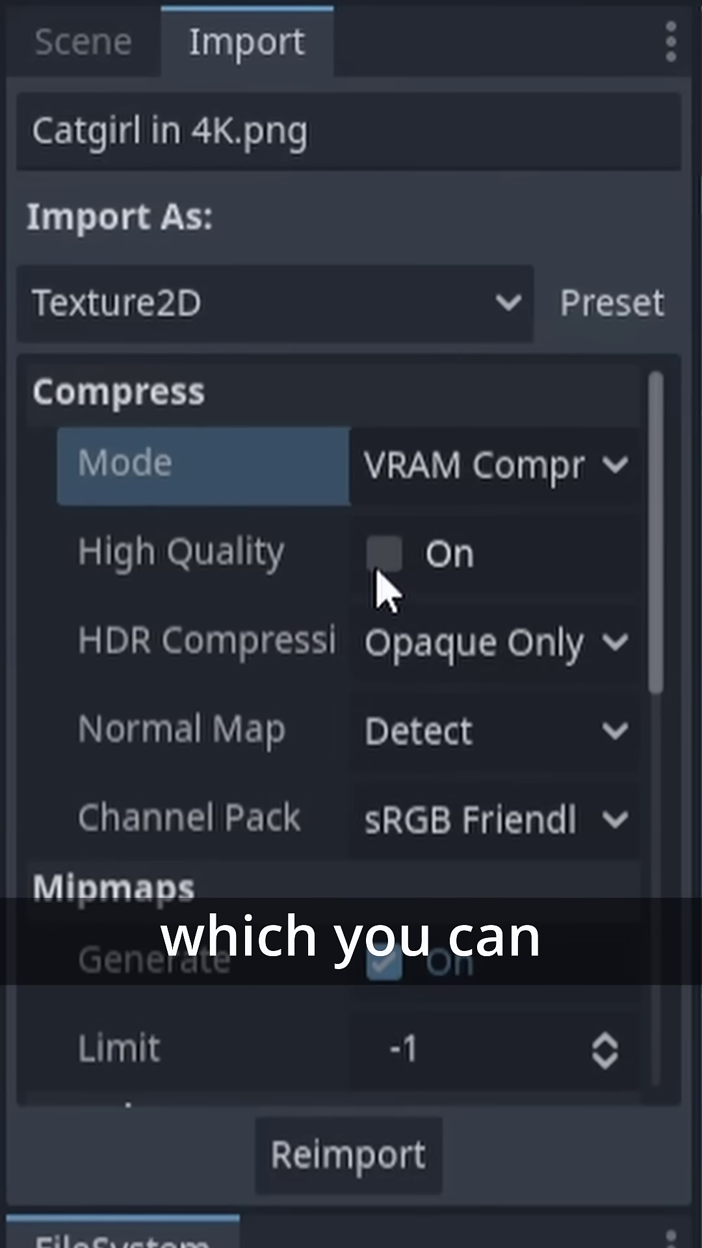
Step: Enable High Quality compression and reimport the catgirl texture
left_click(386, 569)
left_click(399, 1161)
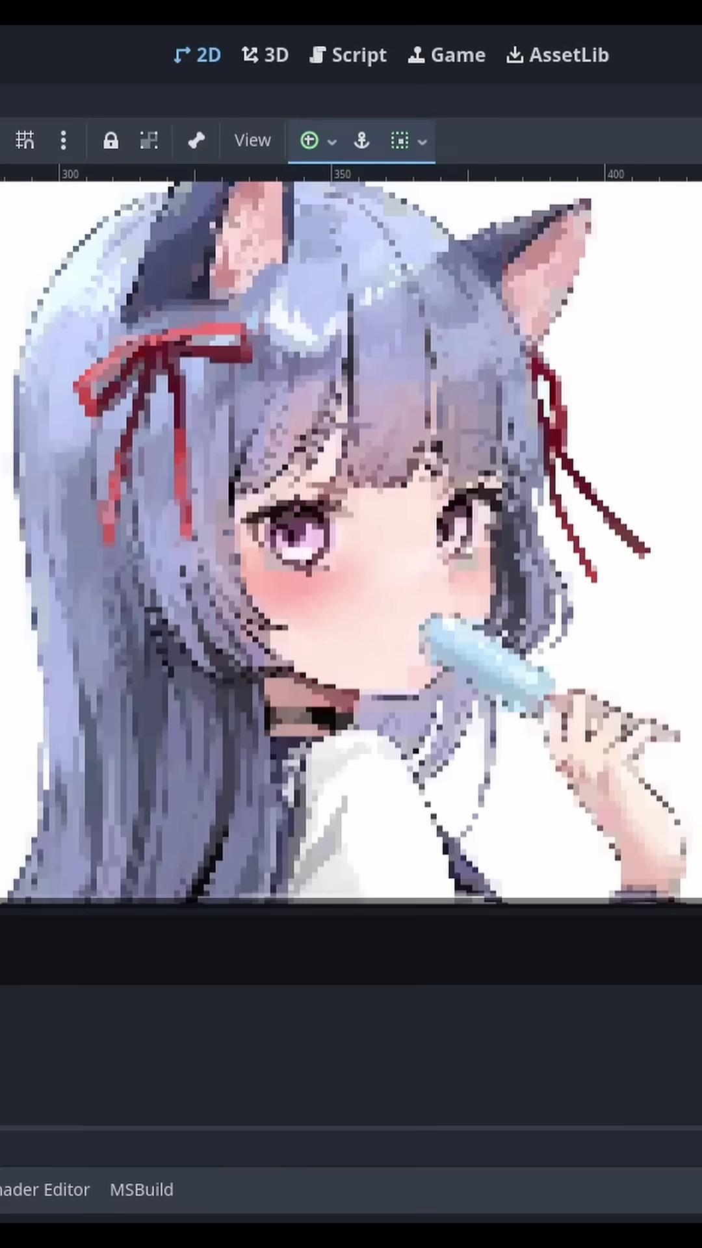